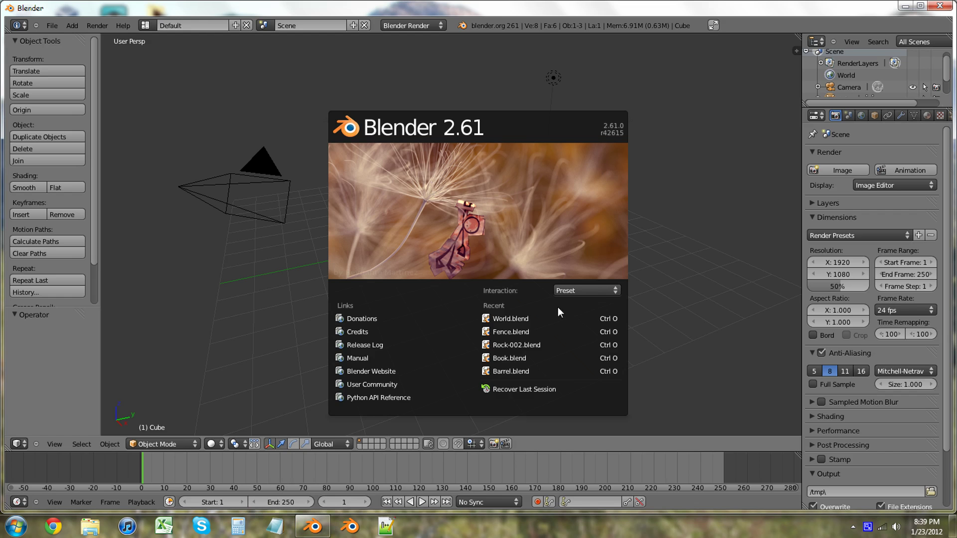
# Open the recent file World.blend and switch the render engine to Blender Game
pyautogui.click(532, 316)
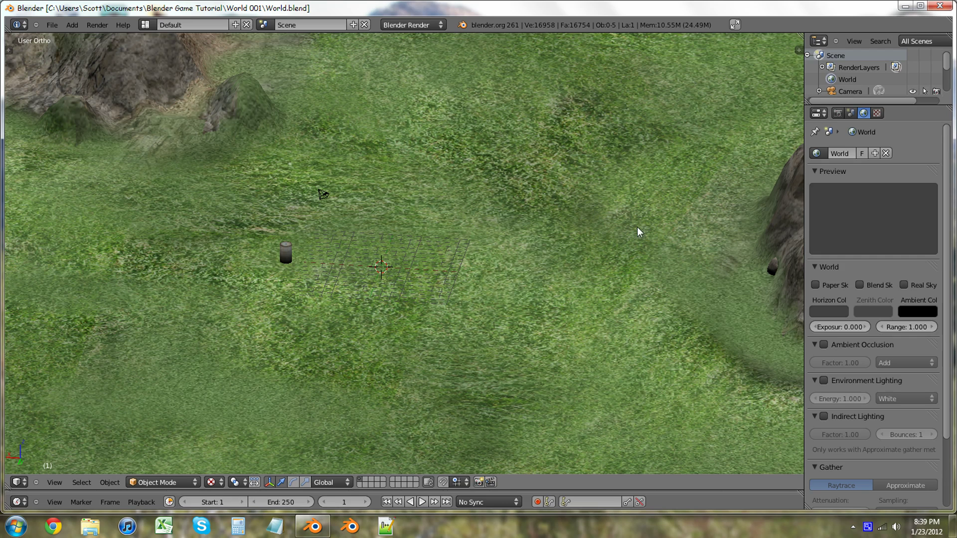
pyautogui.click(838, 113)
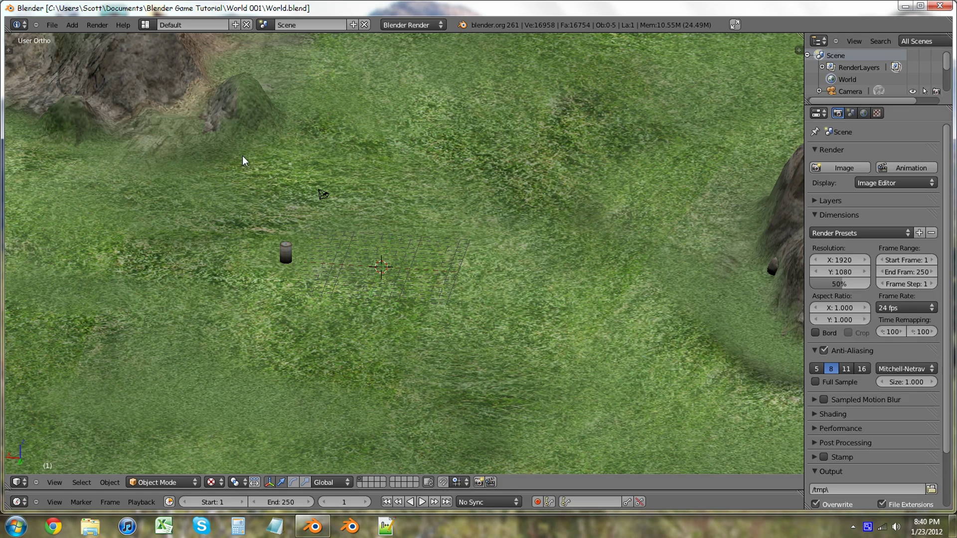
pyautogui.scroll(-3, 241, 160)
pyautogui.moveTo(310, 150); pyautogui.dragTo(359, 213, button='middle')
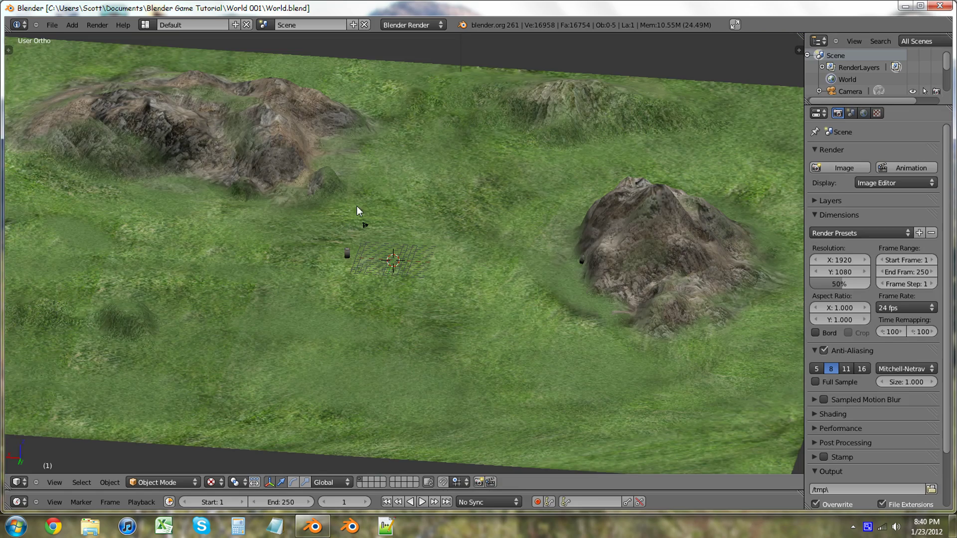
pyautogui.click(417, 22)
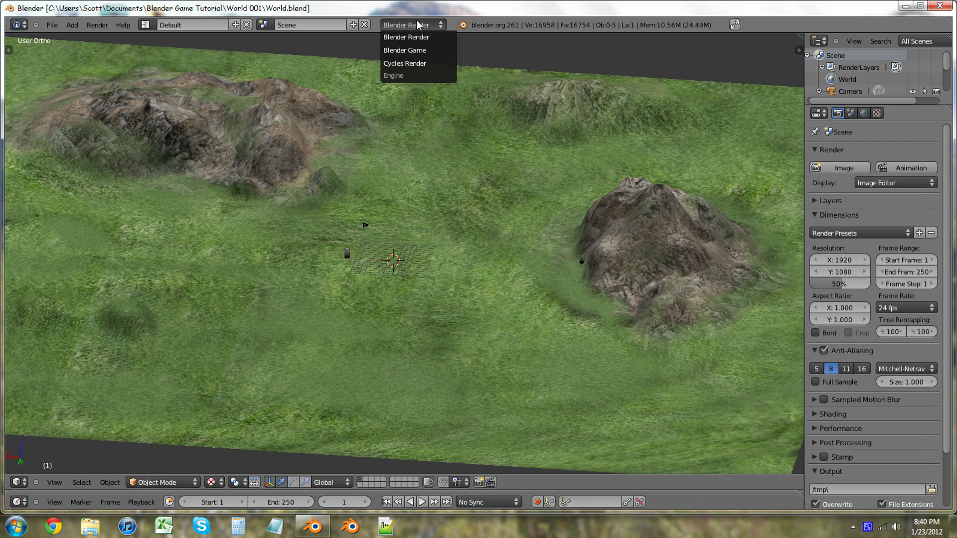
pyautogui.click(412, 49)
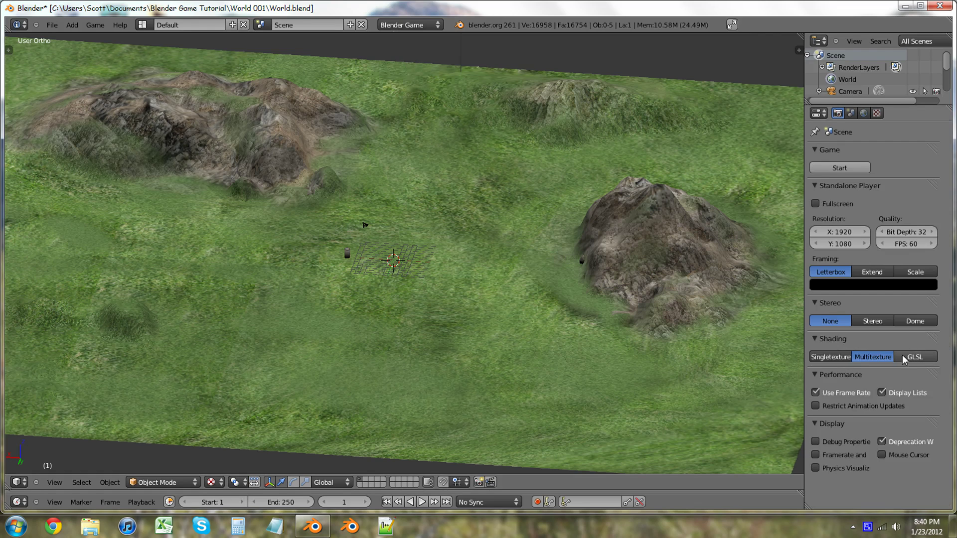
# Set the game's shading mode to GLSL
pyautogui.moveTo(434, 260); pyautogui.dragTo(190, 239, button='middle')
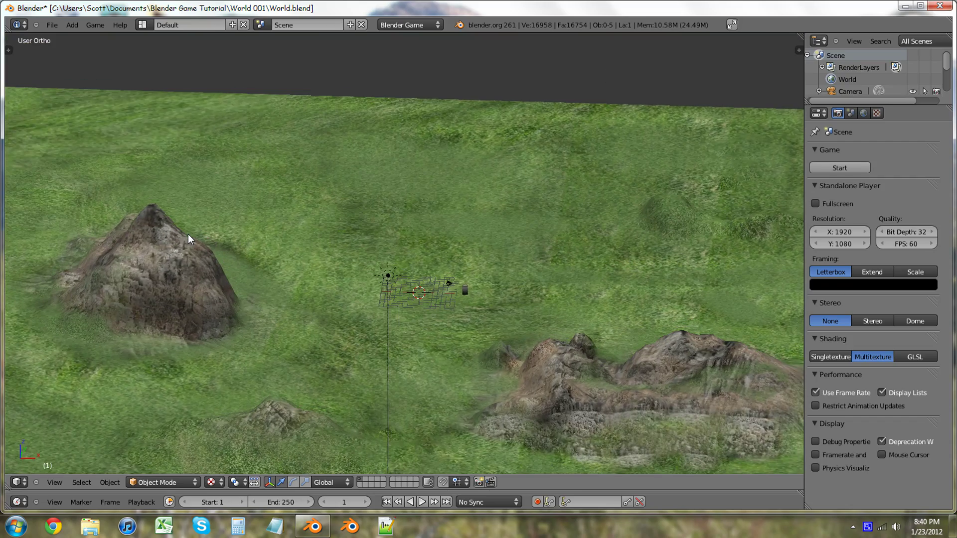
pyautogui.moveTo(188, 236); pyautogui.dragTo(417, 222, button='middle')
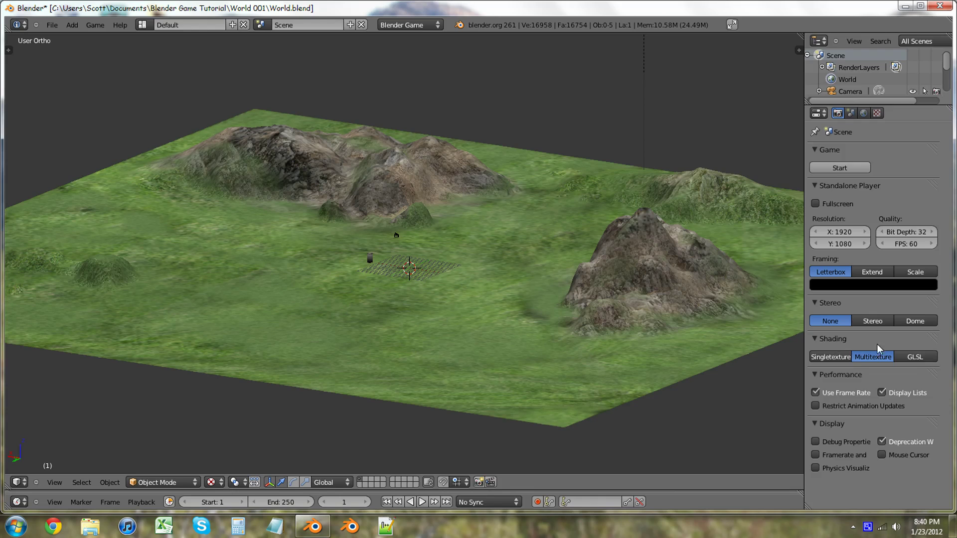
pyautogui.click(916, 356)
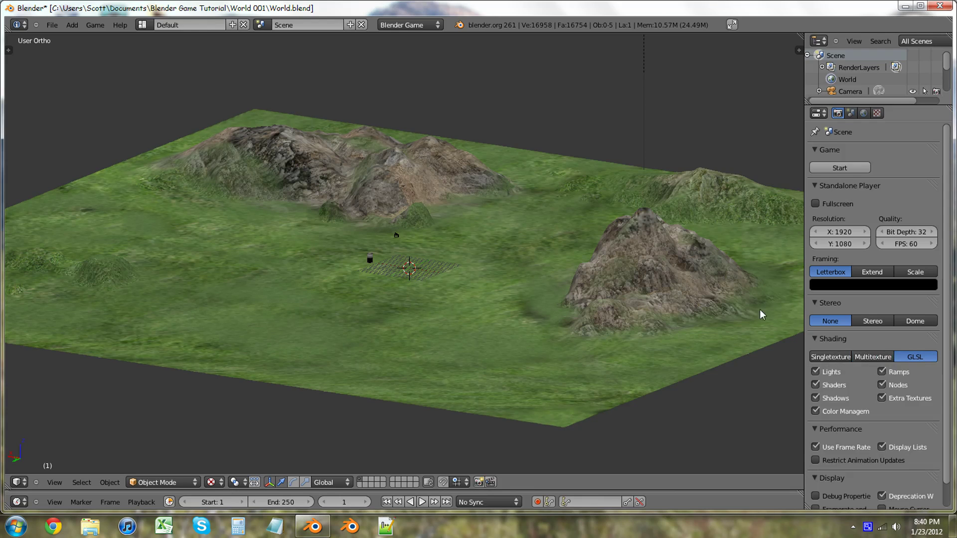
# Select the sun lamp above the terrain and lower its energy to 0.140
pyautogui.scroll(-3, 441, 228)
pyautogui.scroll(3, 441, 233)
pyautogui.scroll(-5, 456, 243)
pyautogui.rightClick(523, 112)
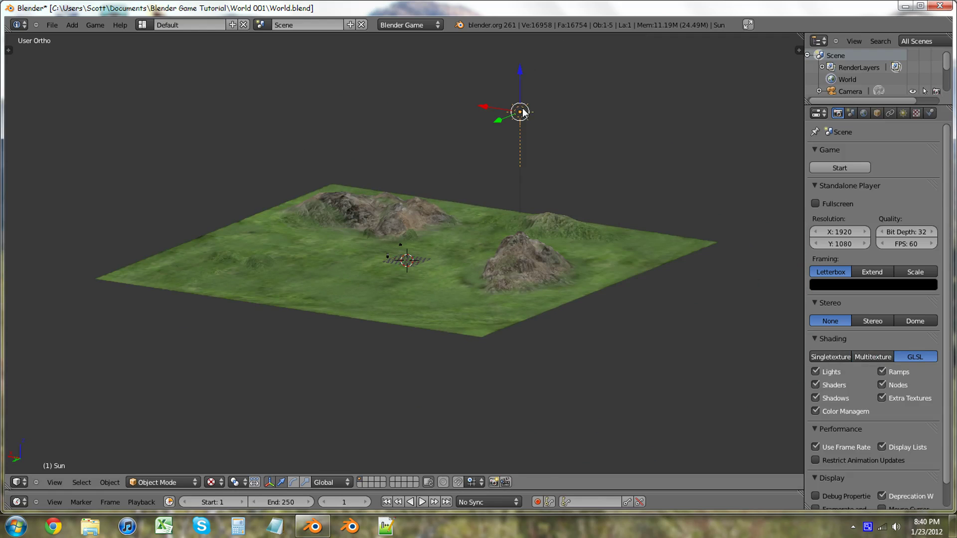
pyautogui.click(904, 113)
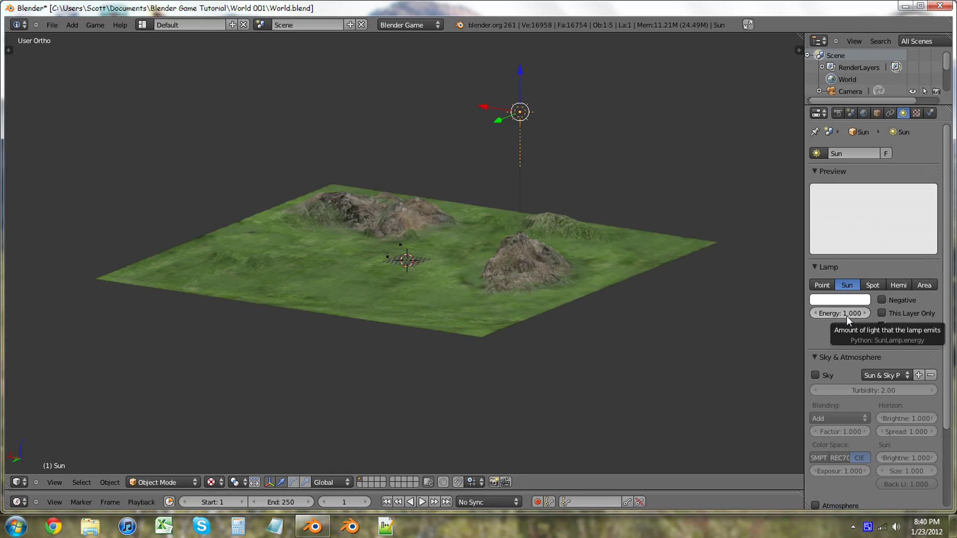
pyautogui.moveTo(850, 315); pyautogui.dragTo(827, 314)
# Add a cube mesh at the 3D cursor in the middle of the terrain
pyautogui.scroll(3, 435, 275)
pyautogui.scroll(3, 434, 275)
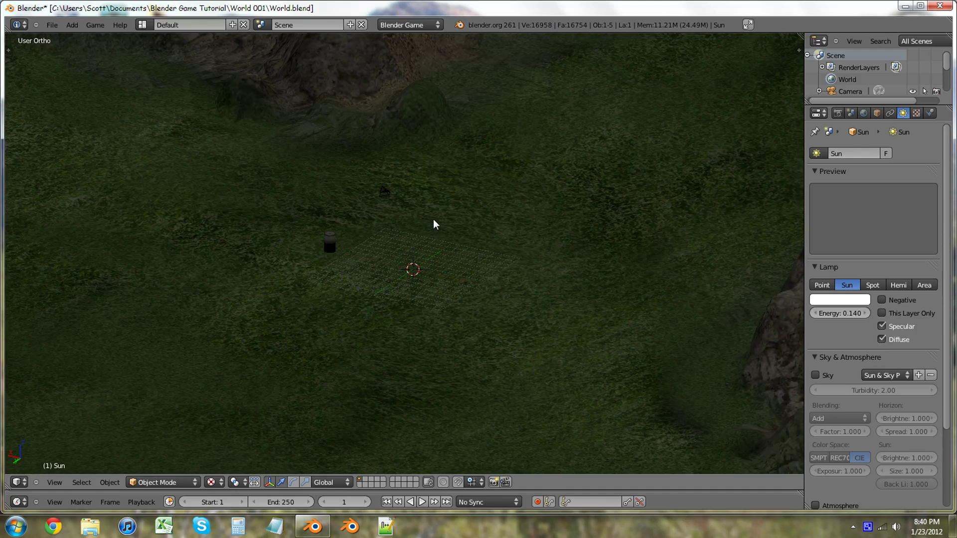
pyautogui.hotkey('shift', 'a')
pyautogui.moveTo(448, 219)
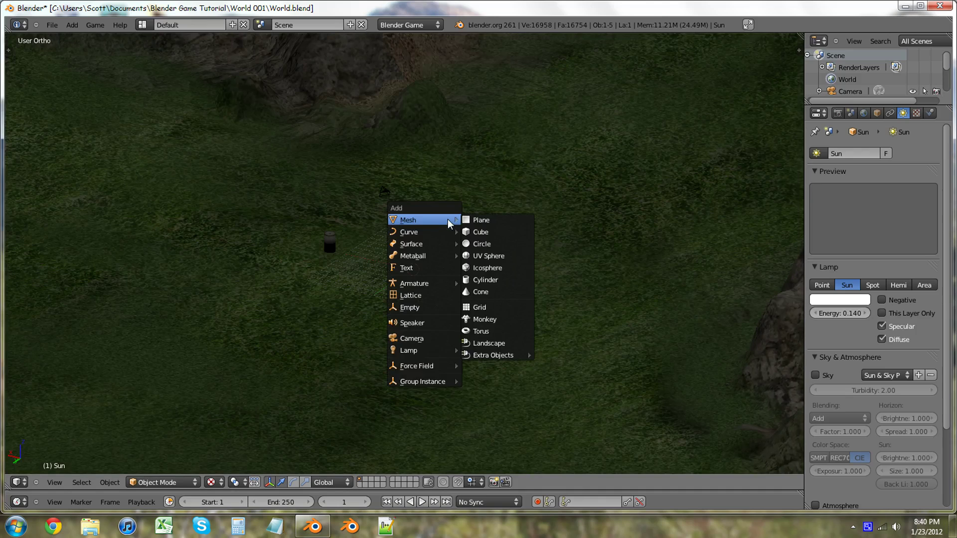
pyautogui.click(496, 231)
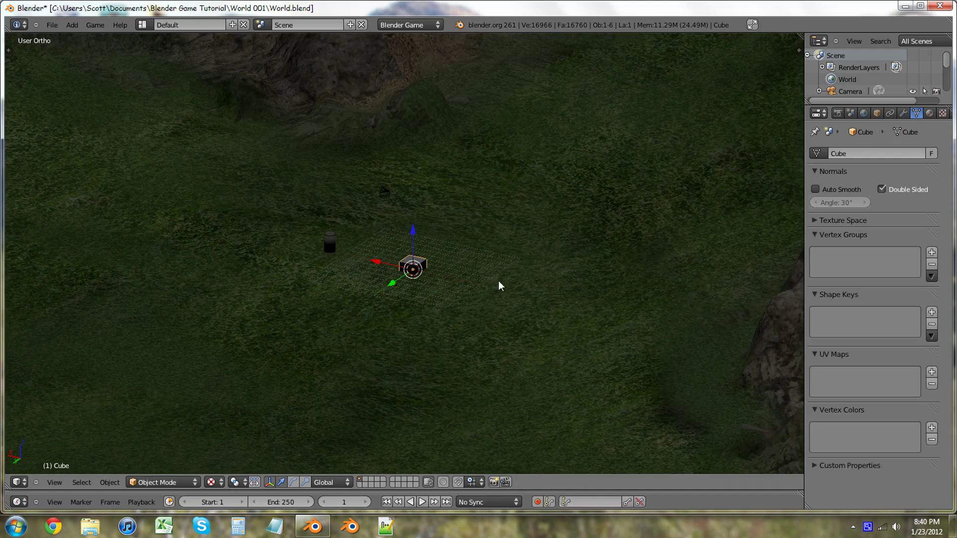
# Raise the cube vertically in the right orthographic view until it sits clear above the ground
pyautogui.moveTo(434, 308); pyautogui.dragTo(447, 280, button='middle')
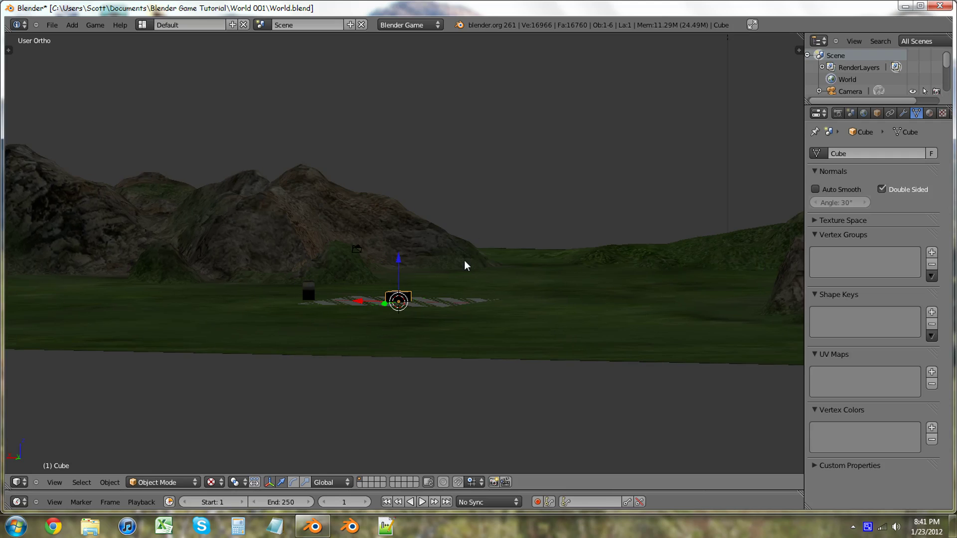
pyautogui.press('KP_3')
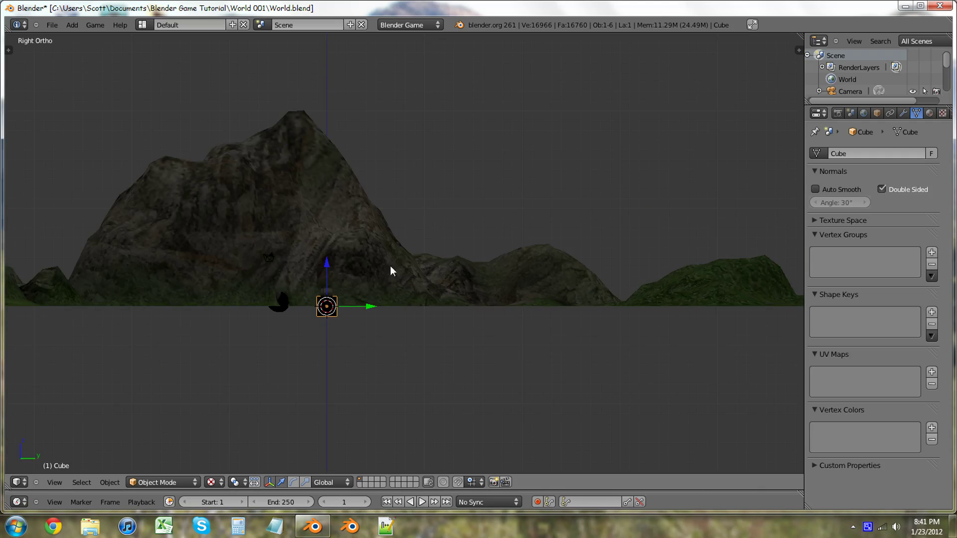
pyautogui.scroll(5, 390, 265)
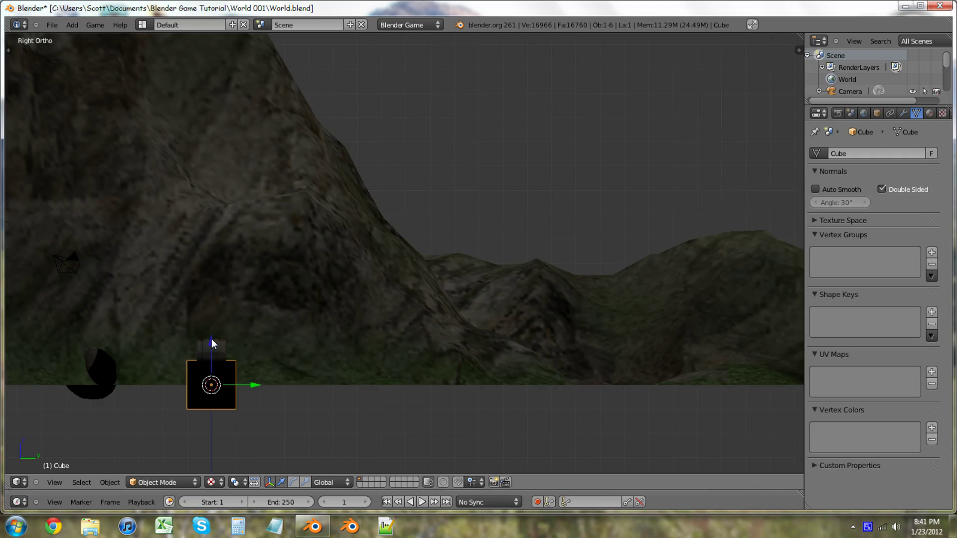
pyautogui.moveTo(211, 340); pyautogui.dragTo(211, 295)
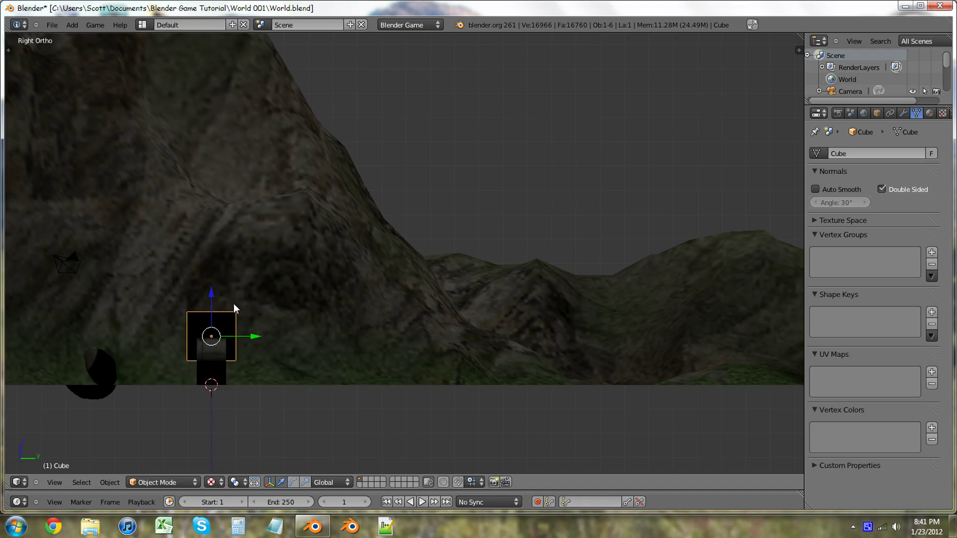
# Give the cube a new material and pick a blue diffuse colour for it
pyautogui.scroll(-3, 233, 303)
pyautogui.moveTo(233, 303); pyautogui.dragTo(331, 314, button='middle')
pyautogui.scroll(-1, 924, 122)
pyautogui.scroll(-1, 923, 117)
pyautogui.click(901, 113)
pyautogui.click(872, 193)
pyautogui.click(854, 340)
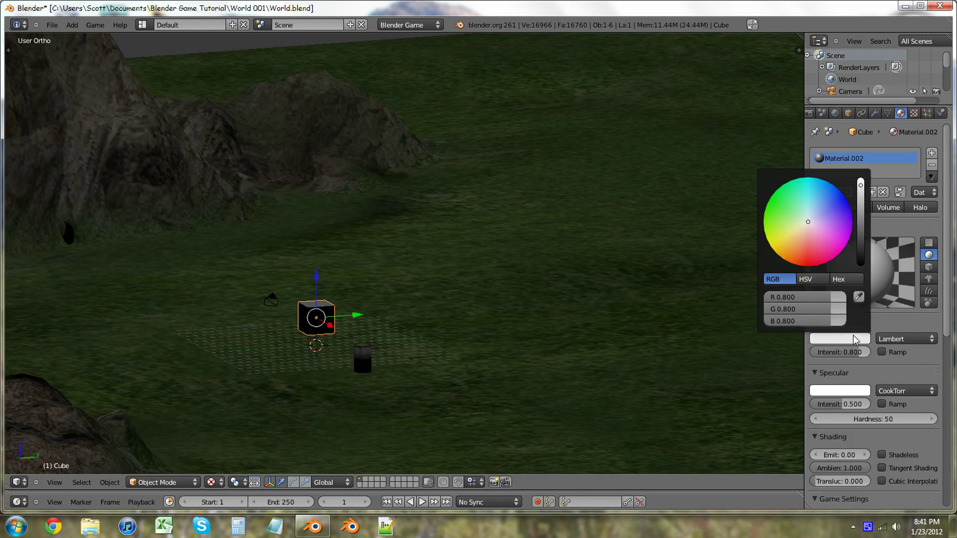
pyautogui.click(843, 201)
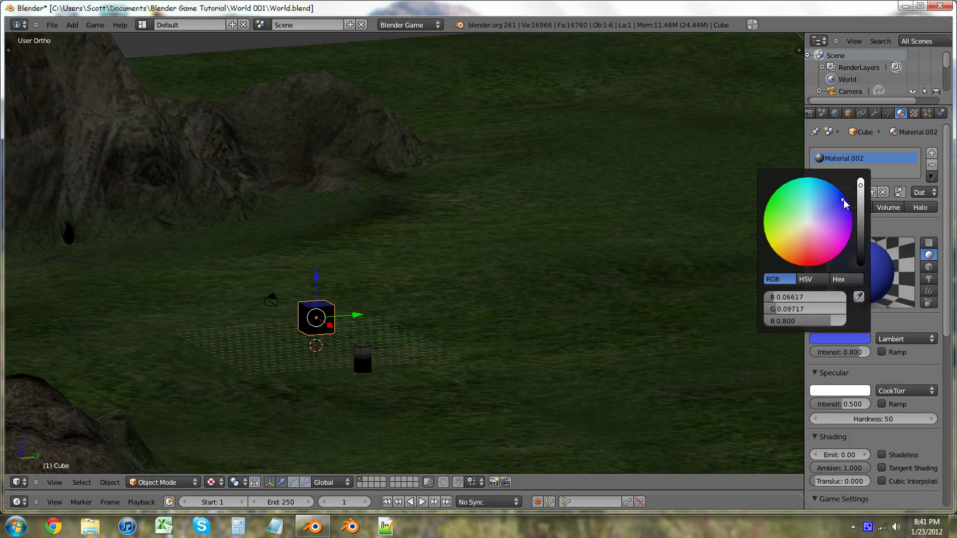
# Set the diffuse colour to red 0, green 0 and full blue, and raise the diffuse intensity to 1.000
pyautogui.click(805, 321)
pyautogui.write('15')
pyautogui.click(778, 310)
pyautogui.write('0')
pyautogui.click(770, 297)
pyautogui.write('0')
pyautogui.press('Return')
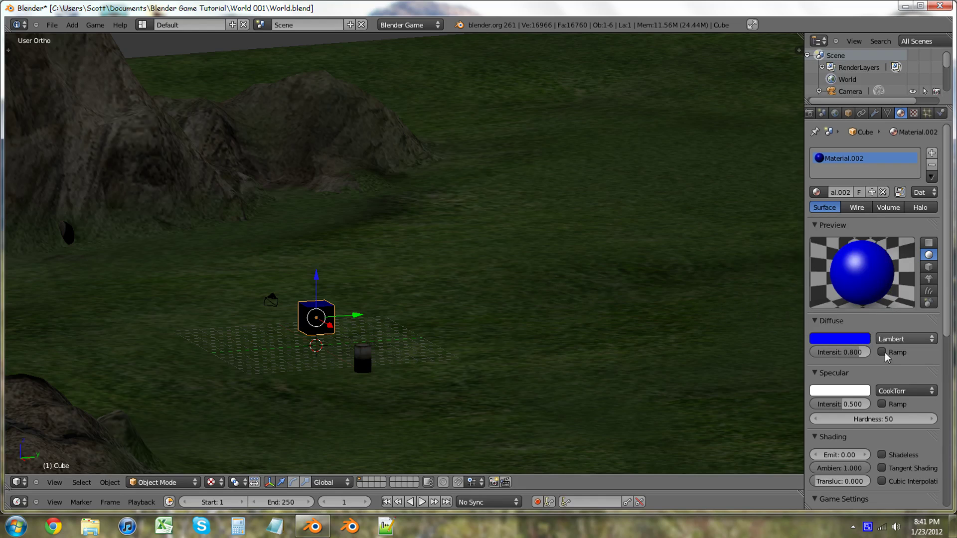
pyautogui.moveTo(855, 352); pyautogui.dragTo(897, 358)
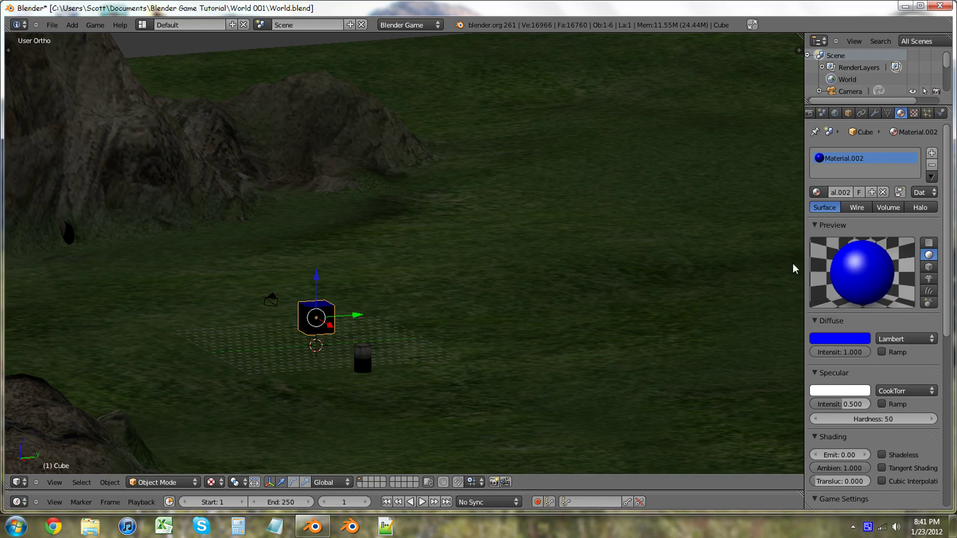
# Set the cube's physics type to Dynamic
pyautogui.moveTo(376, 289); pyautogui.dragTo(353, 239, button='middle')
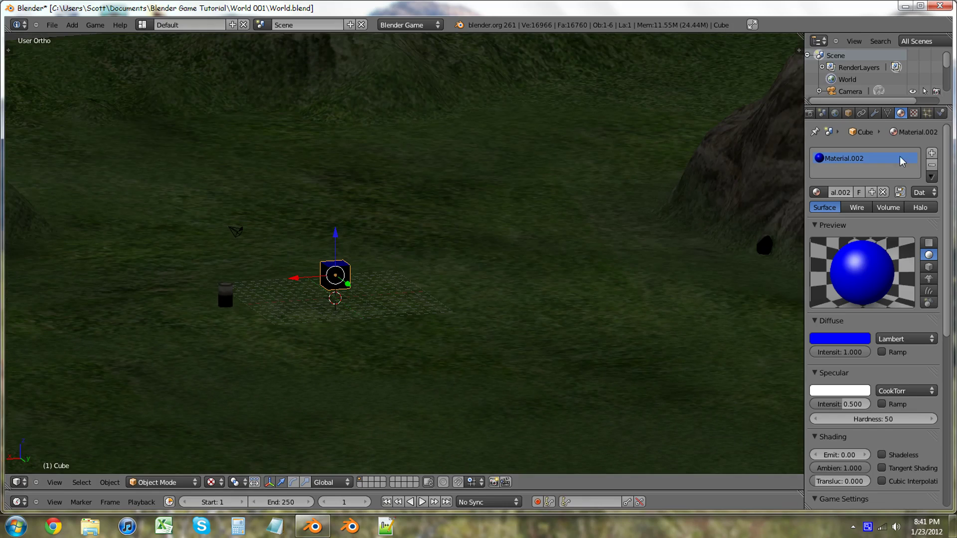
pyautogui.click(941, 113)
pyautogui.click(892, 173)
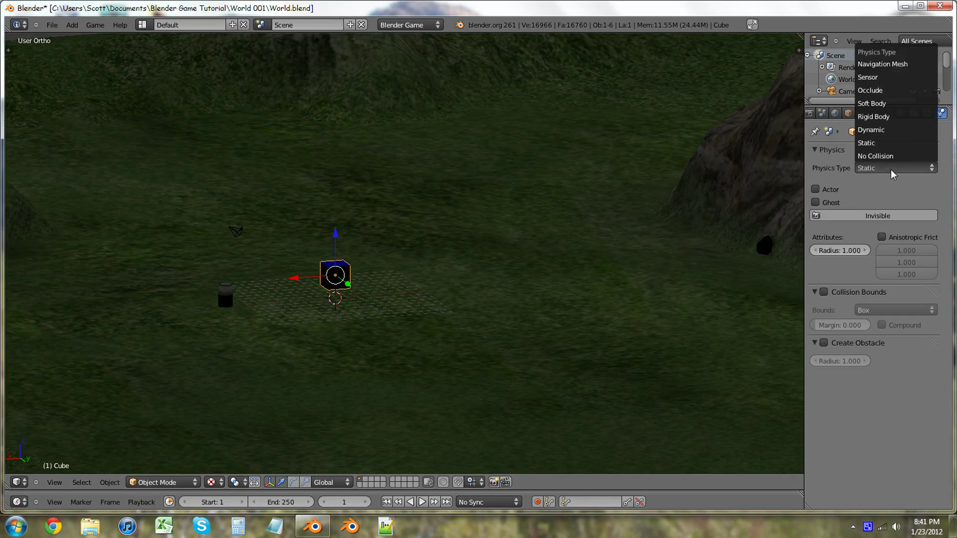
pyautogui.click(872, 171)
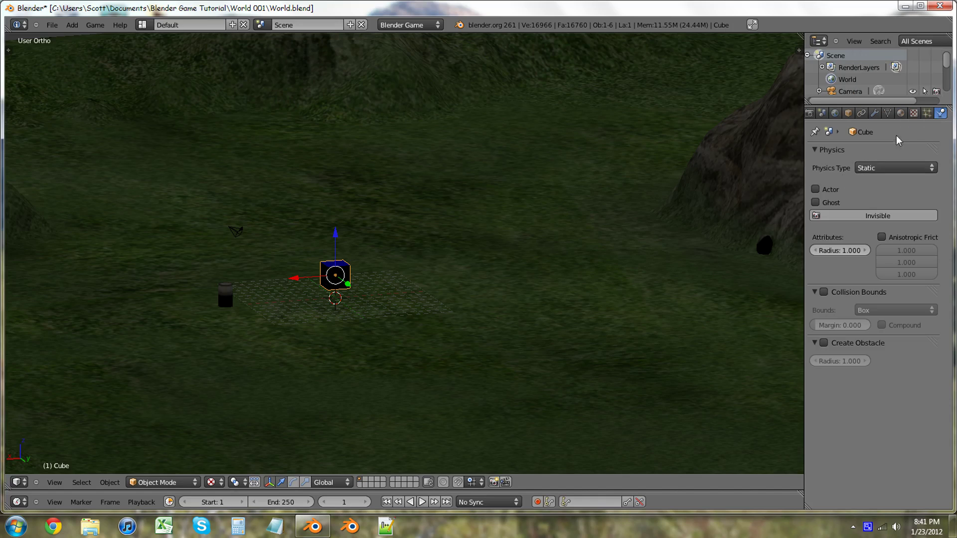
pyautogui.click(888, 171)
pyautogui.click(891, 130)
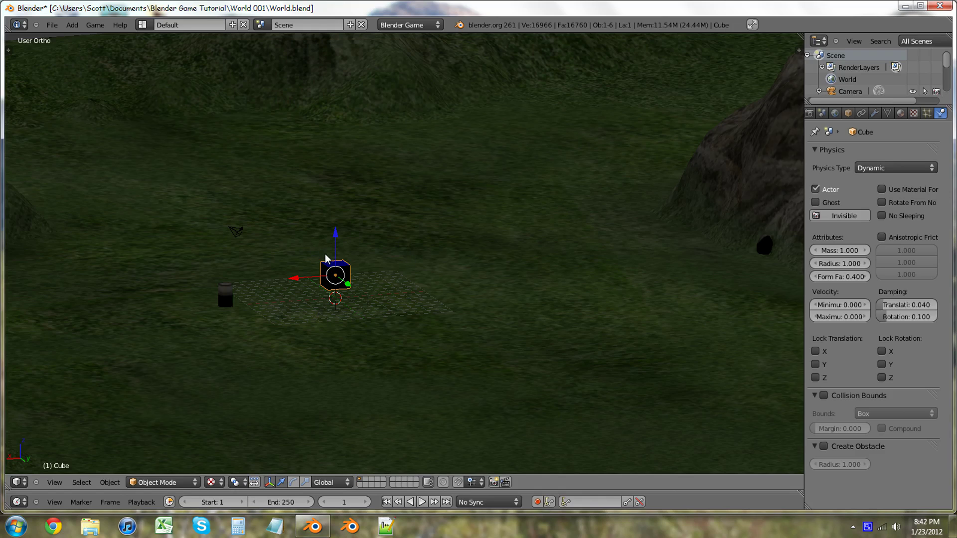
# Add a point lamp, raise it above the cube's height and shift it sideways away from the cube
pyautogui.hotkey('shift', 'a')
pyautogui.moveTo(327, 258)
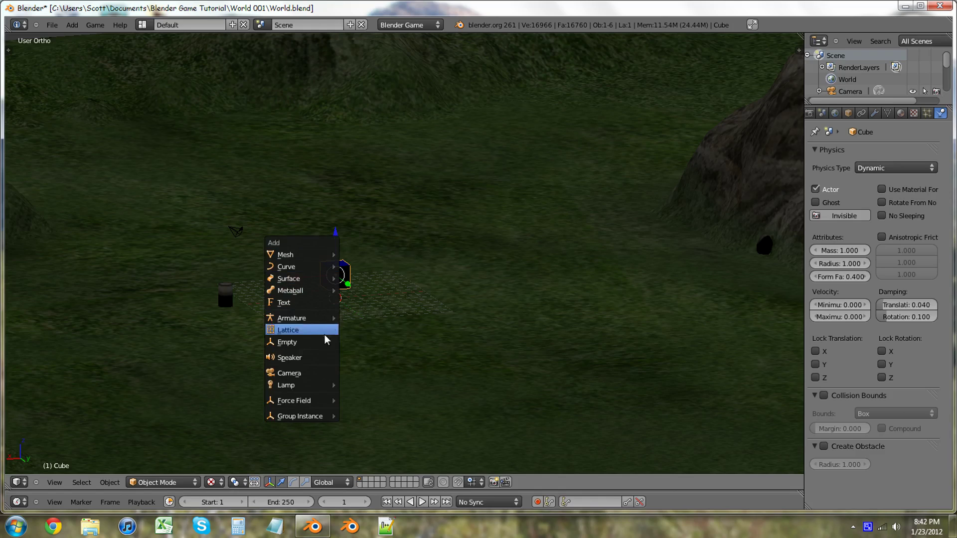
pyautogui.moveTo(309, 389)
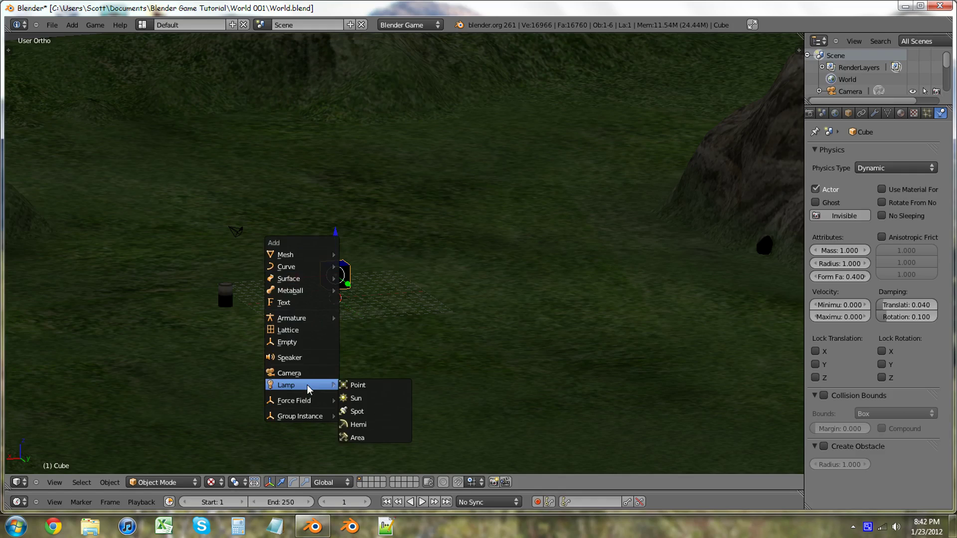
pyautogui.click(370, 386)
pyautogui.moveTo(336, 263); pyautogui.dragTo(340, 193)
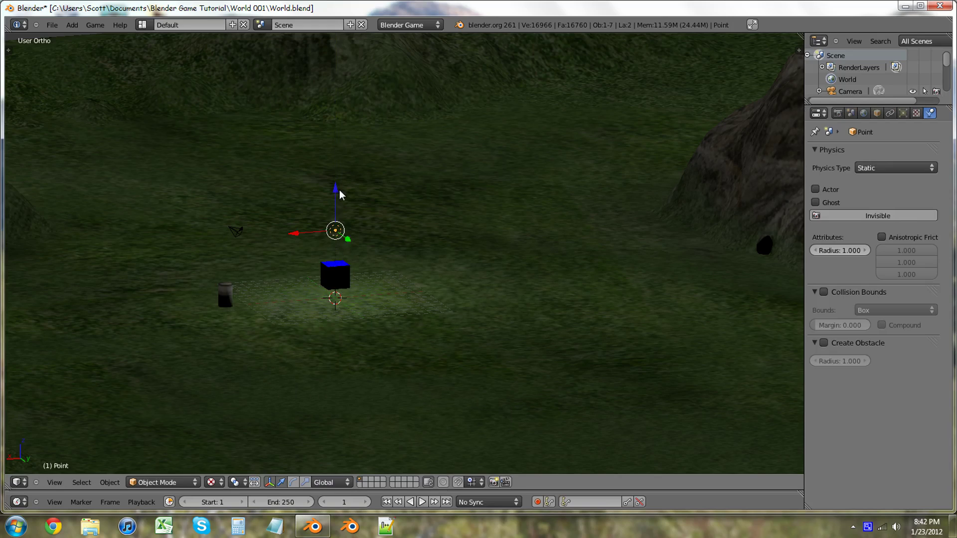
pyautogui.moveTo(351, 237); pyautogui.dragTo(289, 263)
# Duplicate the point lamp and move the copy horizontally, keeping its height, to the opposite side of the cube
pyautogui.moveTo(349, 306); pyautogui.dragTo(332, 274, button='middle')
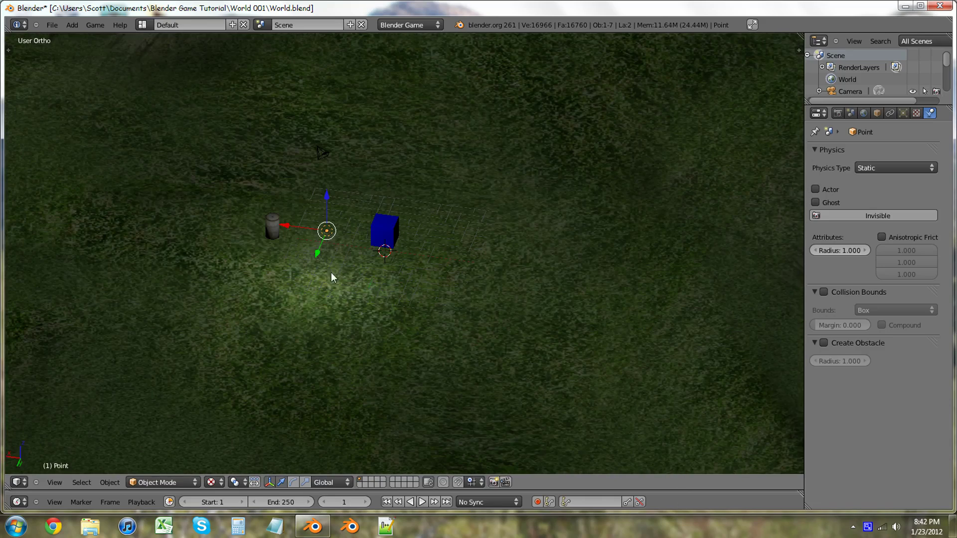
pyautogui.hotkey('shift', 'd')
pyautogui.rightClick(299, 213)
pyautogui.press('g')
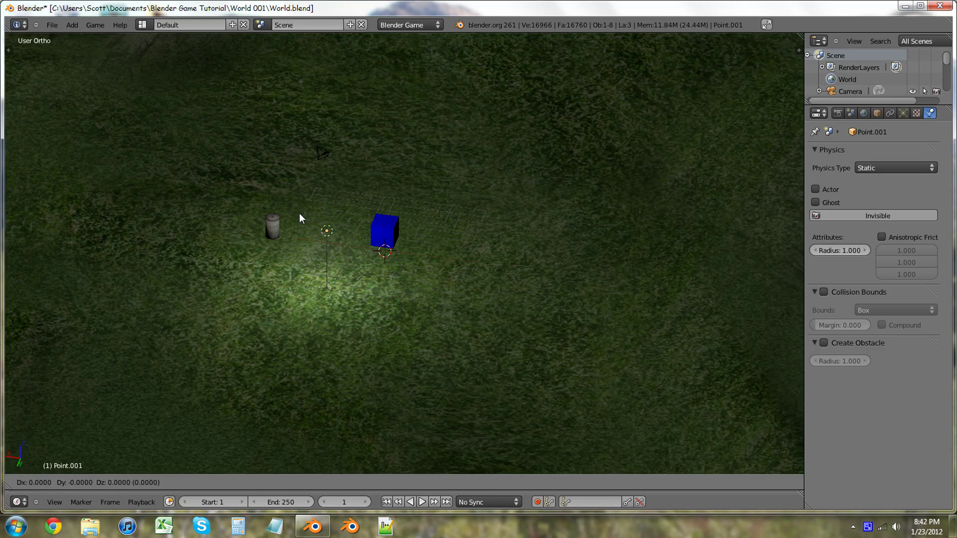
pyautogui.hotkey('shift', 'z')
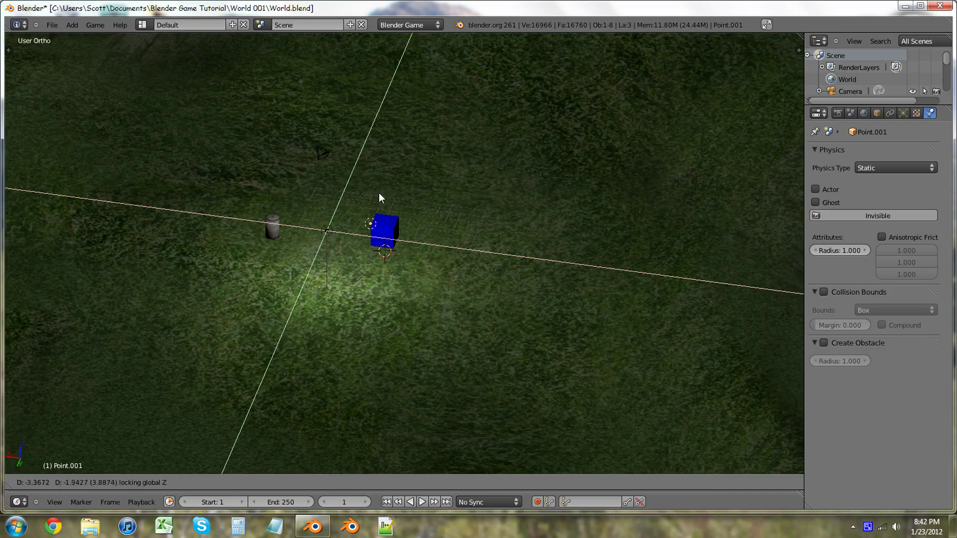
pyautogui.click(430, 160)
pyautogui.moveTo(428, 162); pyautogui.dragTo(430, 269, button='middle')
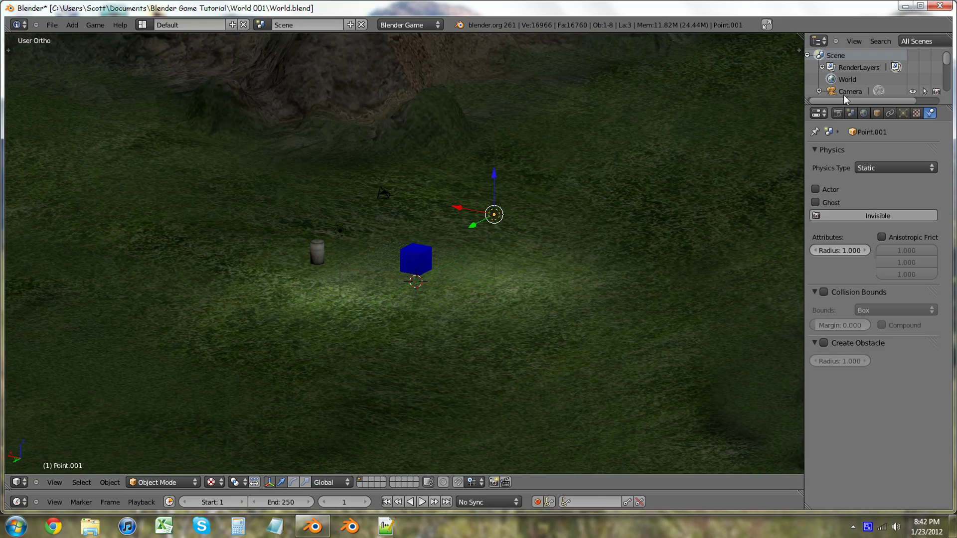
# Show the game render settings, select the camera and look through it at the cube in perspective
pyautogui.click(837, 114)
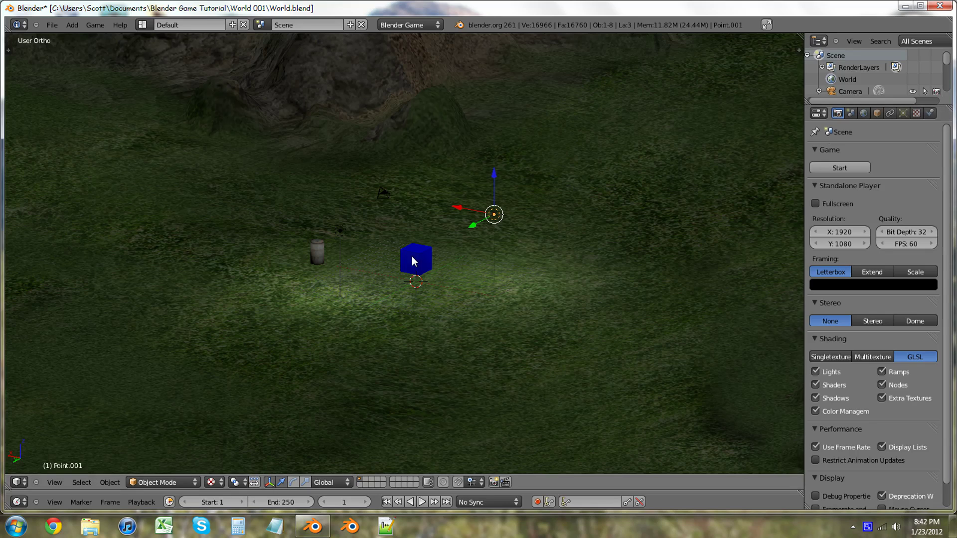
pyautogui.rightClick(384, 197)
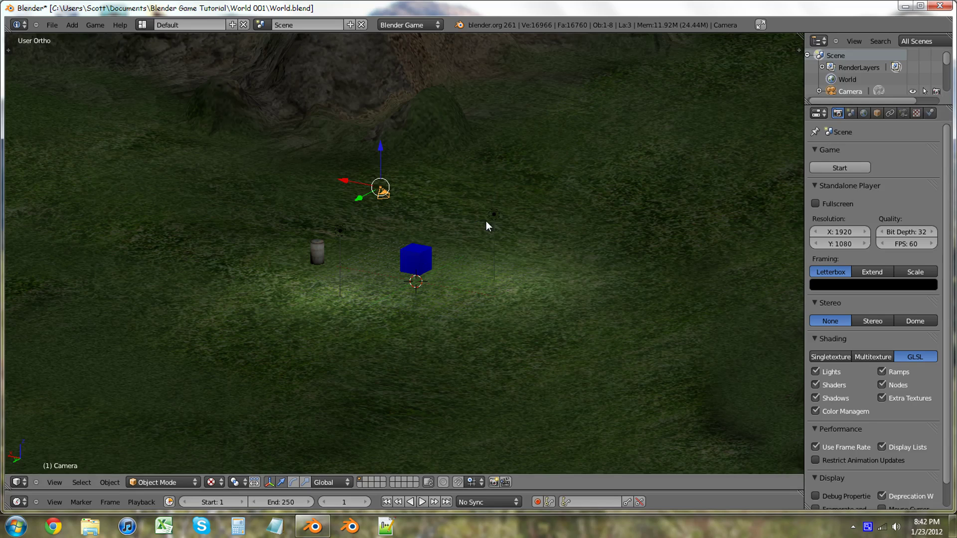
pyautogui.press('KP_5')
pyautogui.press('KP_0')
pyautogui.scroll(-5, 431, 151)
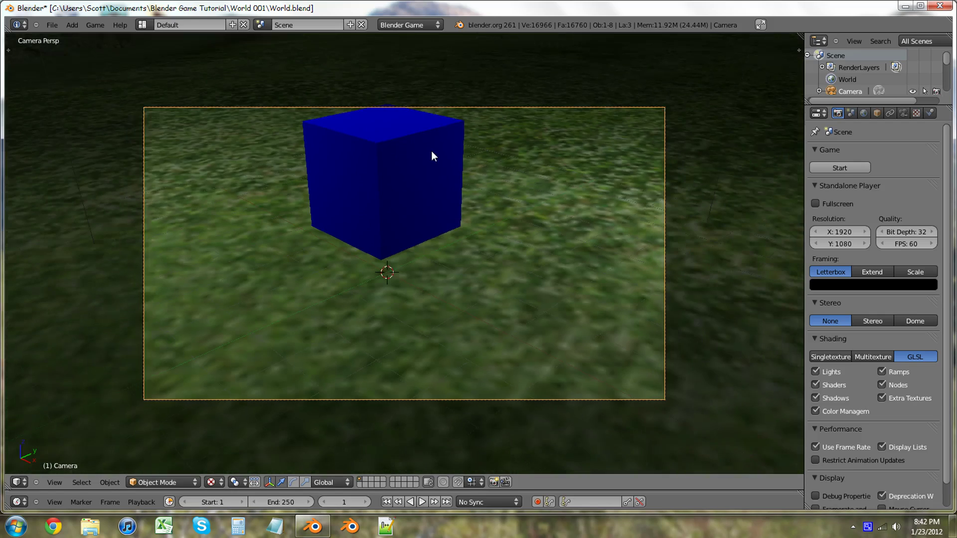
# Test-run the game through the camera to watch the dynamic cube, and return to editing the scene
pyautogui.click(854, 166)
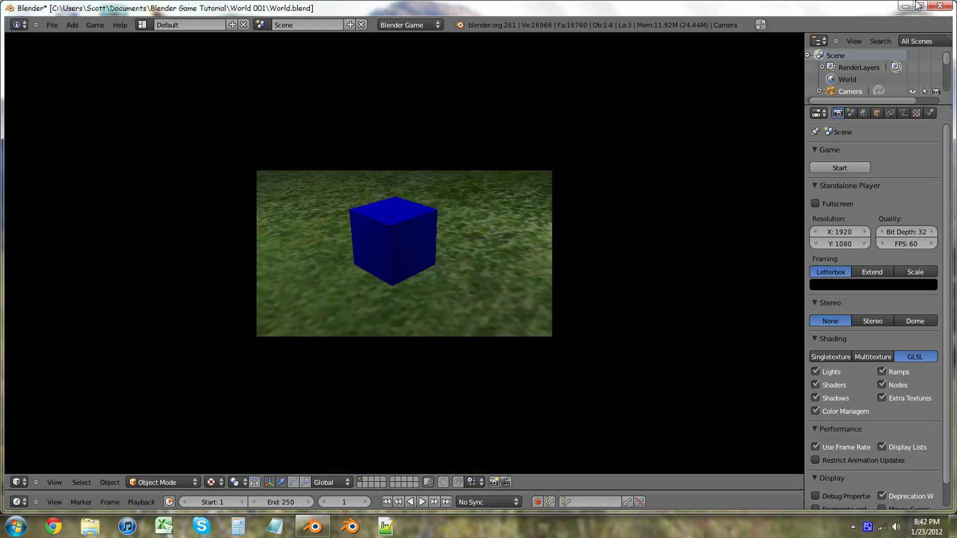
pyautogui.press('Escape')
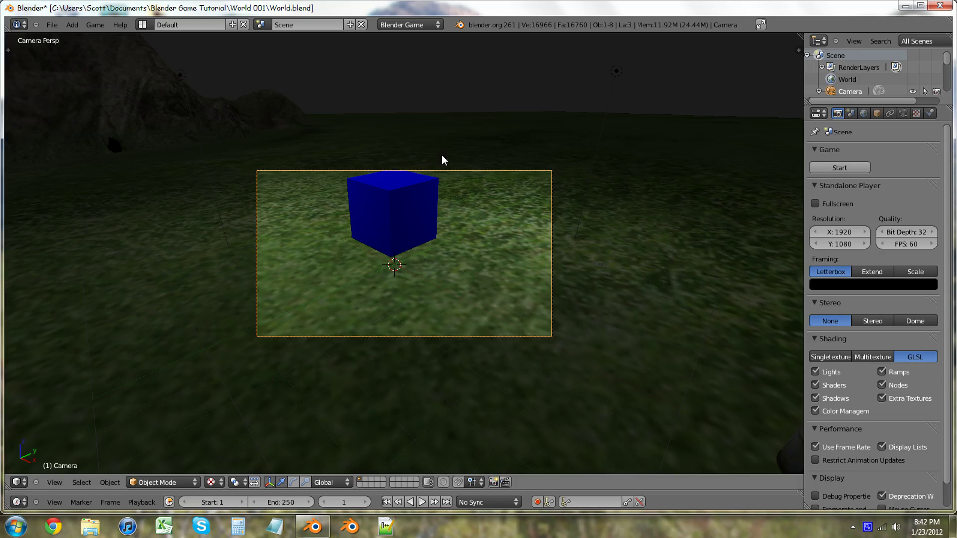
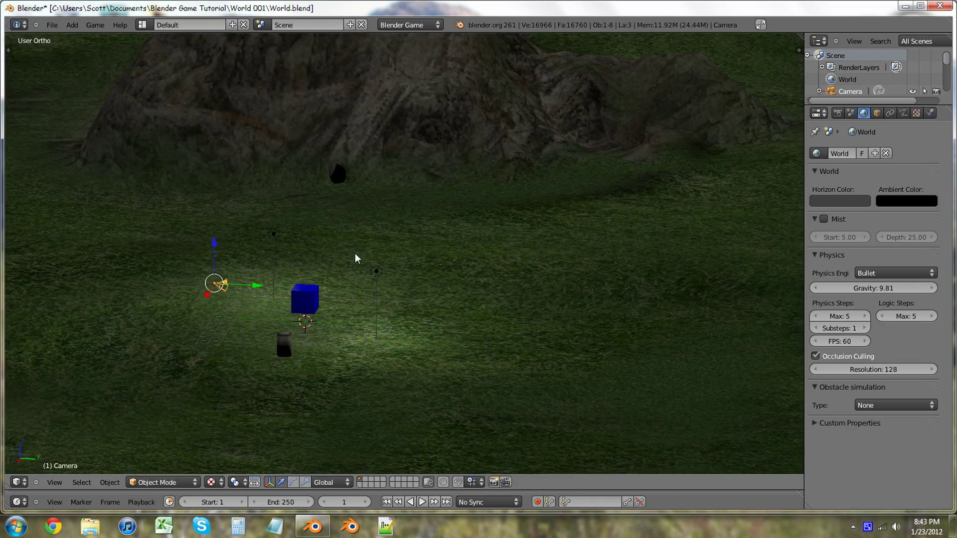
# Select the small dark rock at the foot of the mountain, show its material and rotate it 90° about the global Z axis
pyautogui.rightClick(339, 174)
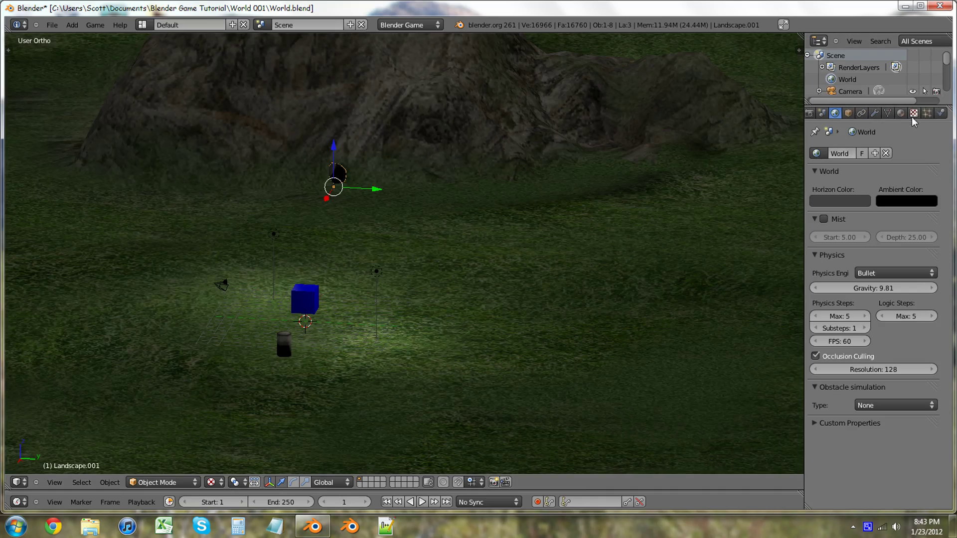
pyautogui.click(901, 114)
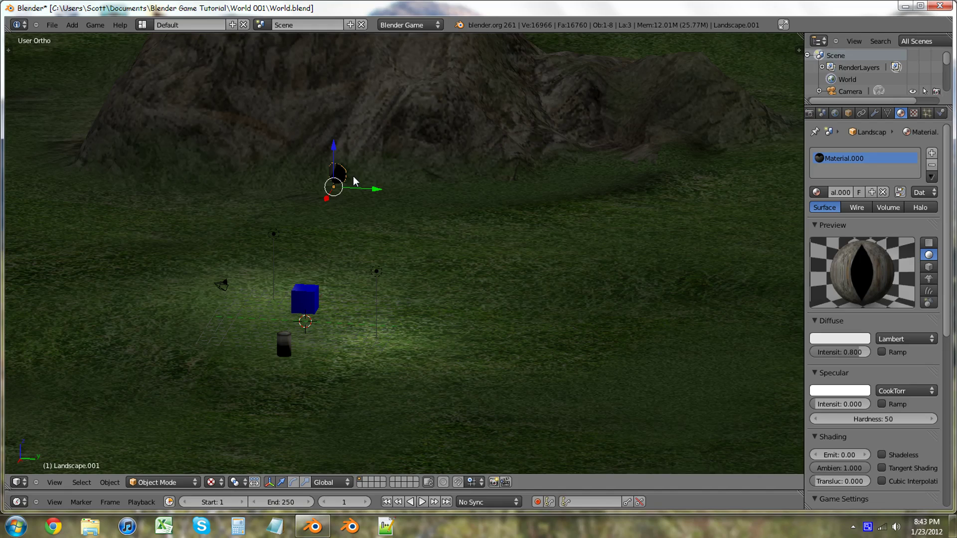
pyautogui.write('r')
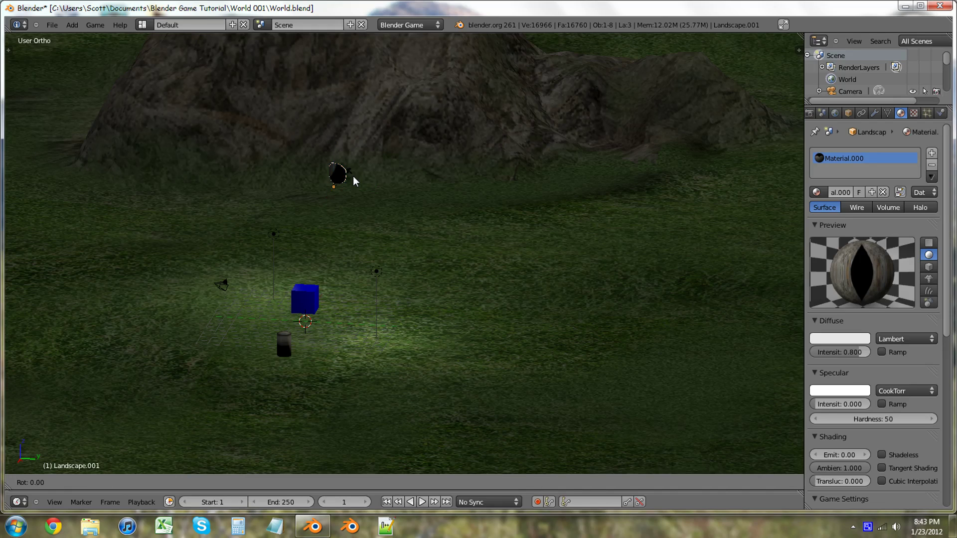
pyautogui.write('z90')
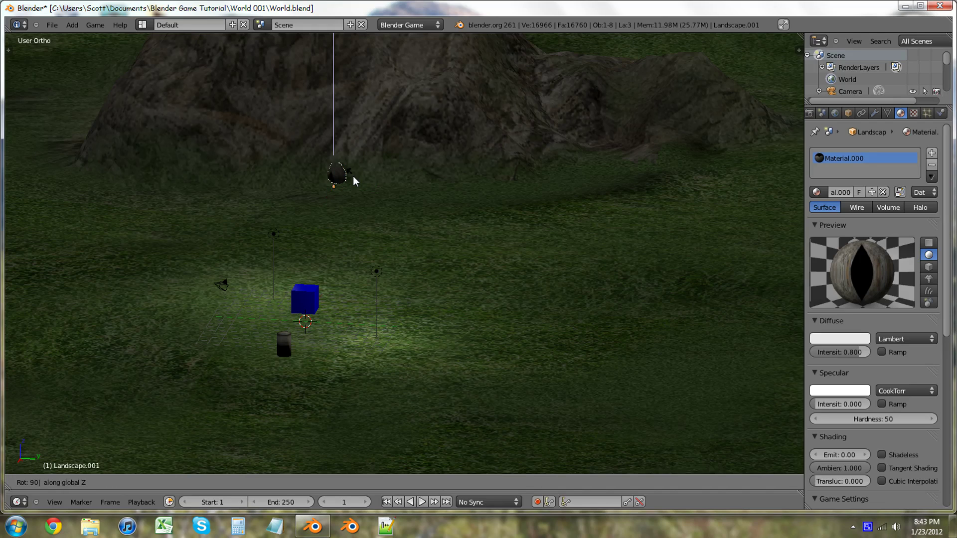
pyautogui.press('Return')
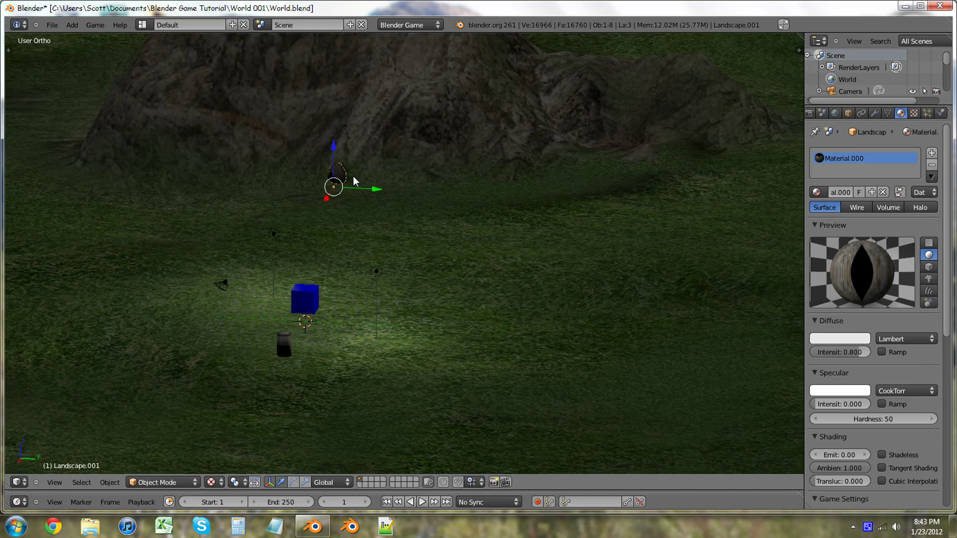
# Try an additional freehand rotation of the small rock about the global Z axis and undo it
pyautogui.press('r')
pyautogui.press('z')
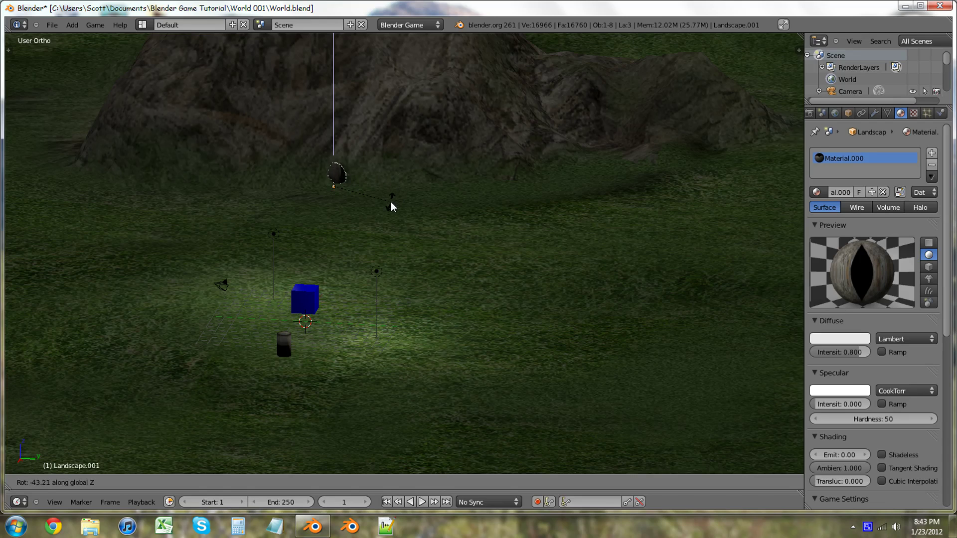
pyautogui.press('Return')
pyautogui.scroll(10, 359, 192)
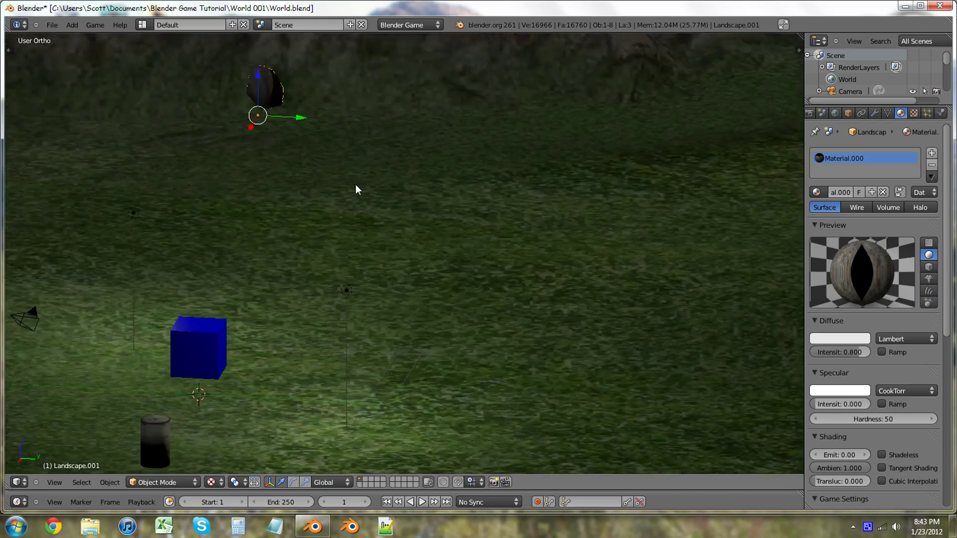
pyautogui.scroll(-8, 364, 190)
pyautogui.scroll(-1, 294, 113)
pyautogui.hotkey('ctrl', 'z')
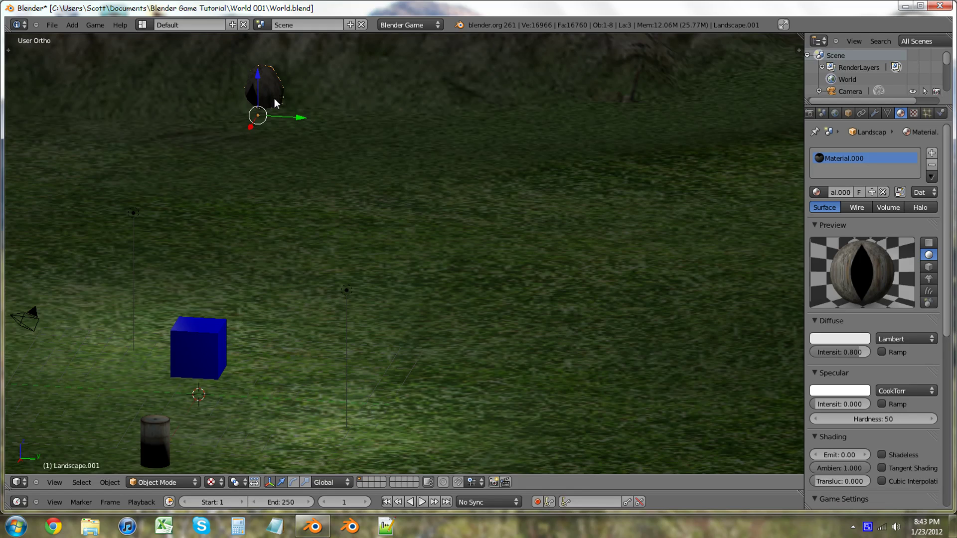
# Turn the small rock freehand about the global Z axis to a new orientation and check it against the scene
pyautogui.press('r')
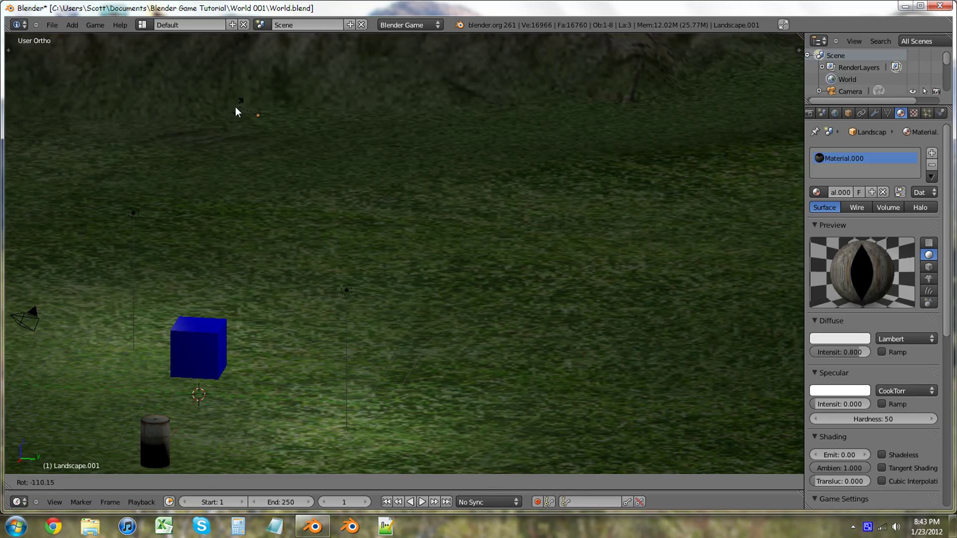
pyautogui.press('z')
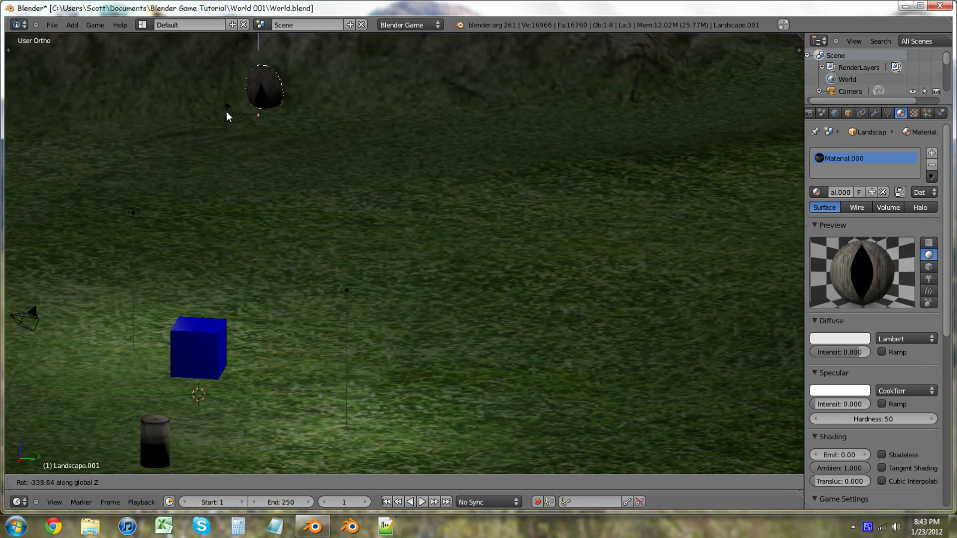
pyautogui.click(239, 88)
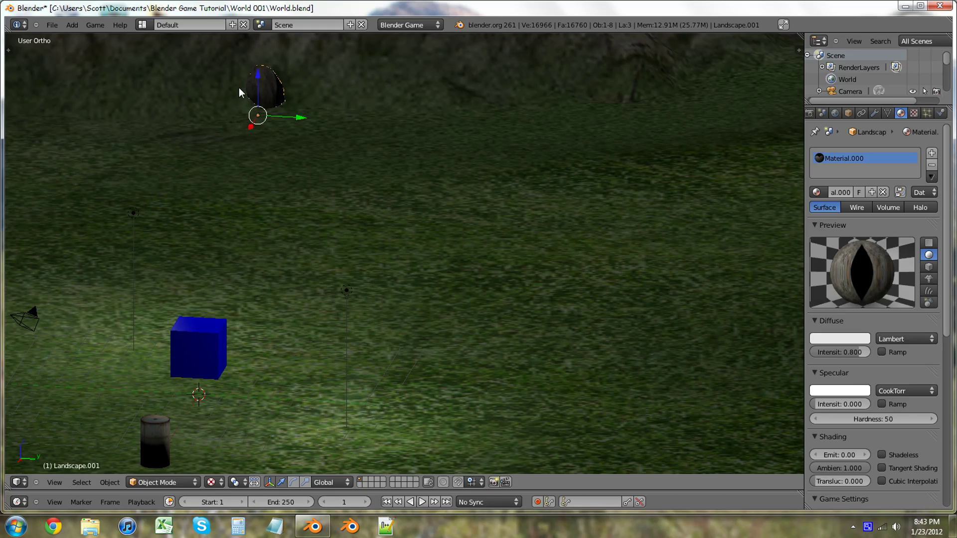
pyautogui.scroll(3, 286, 111)
pyautogui.scroll(-6, 291, 112)
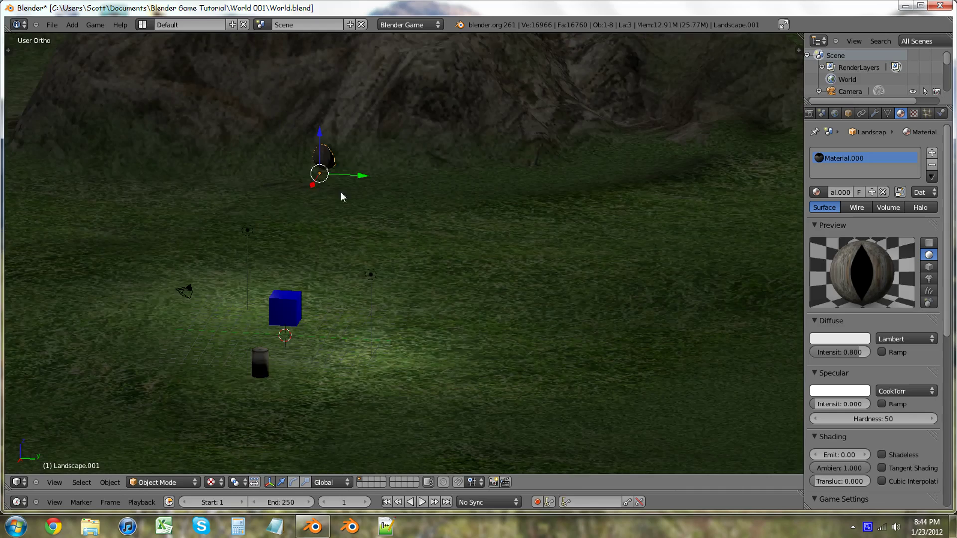
# Set the texture mapping coordinates of the small rock's Rock-002 image texture to UV
pyautogui.scroll(-5, 339, 210)
pyautogui.moveTo(364, 299); pyautogui.dragTo(235, 231, button='middle')
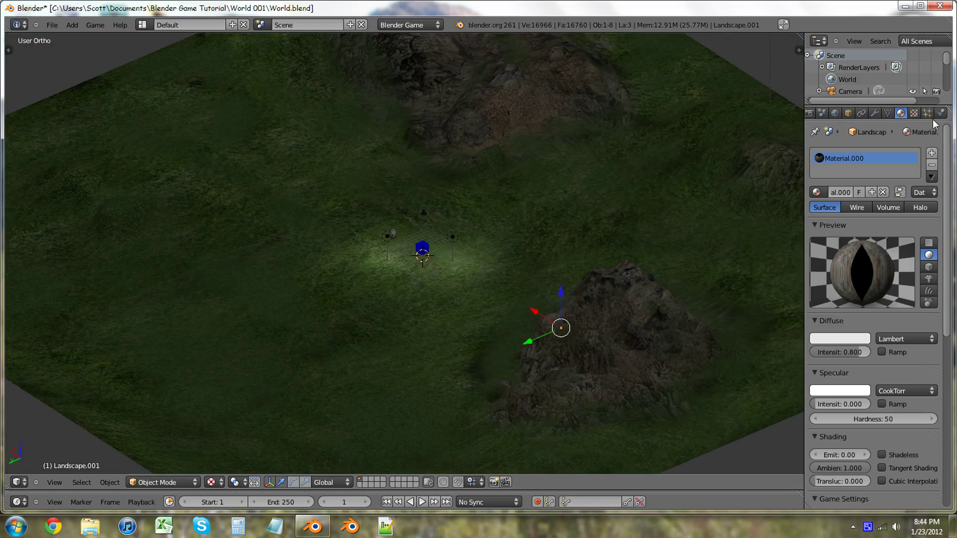
pyautogui.click(914, 113)
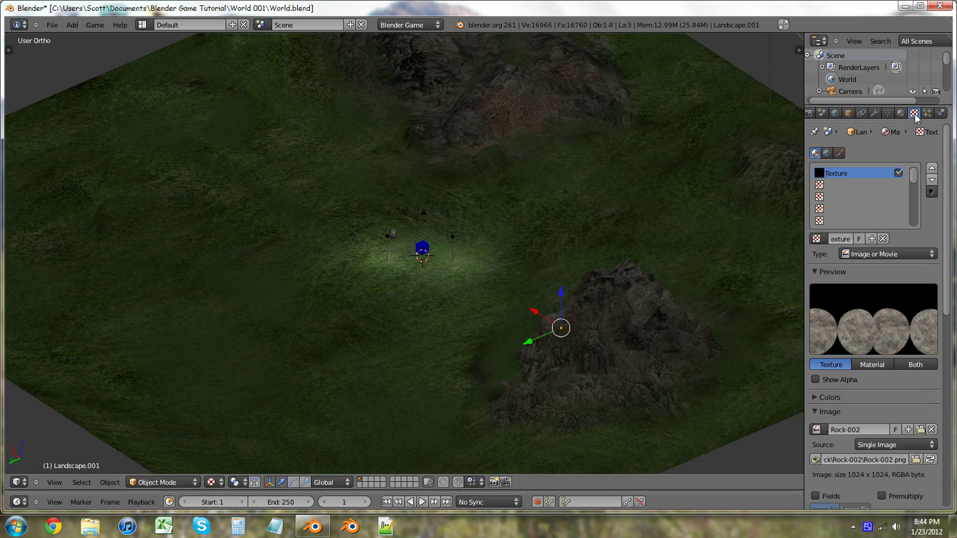
pyautogui.scroll(6, 488, 181)
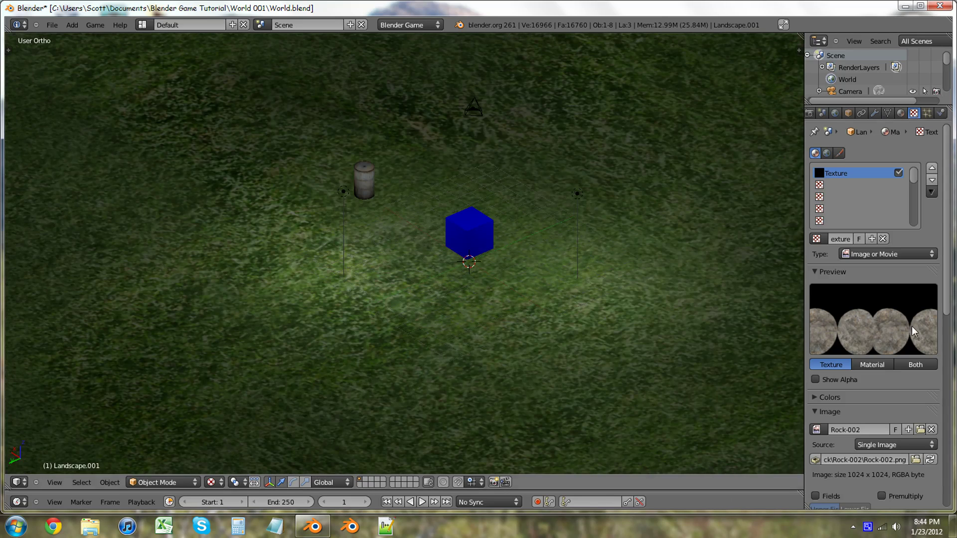
pyautogui.scroll(-7, 907, 379)
pyautogui.click(892, 408)
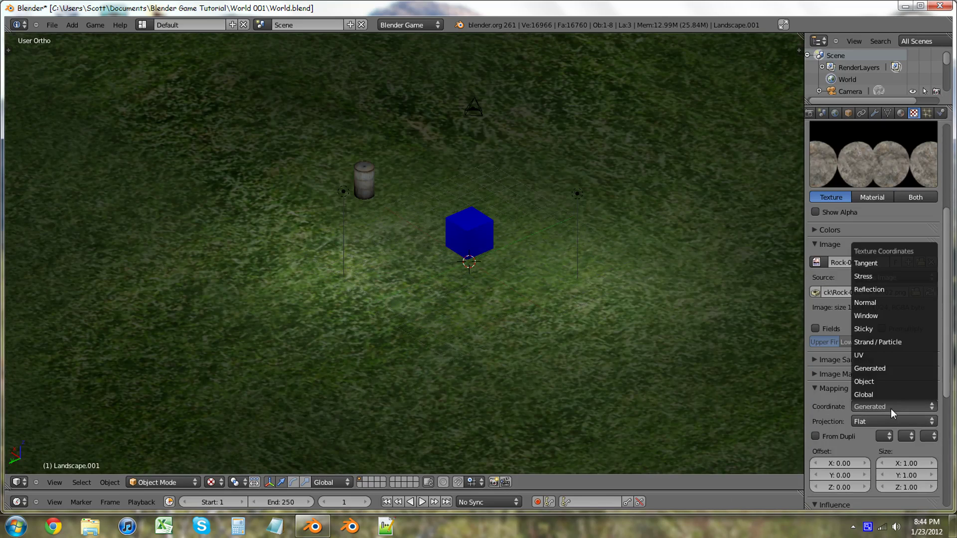
pyautogui.click(896, 355)
# Review the terrain around the cube and rock, and save the scene over the existing World.blend file
pyautogui.scroll(-3, 509, 96)
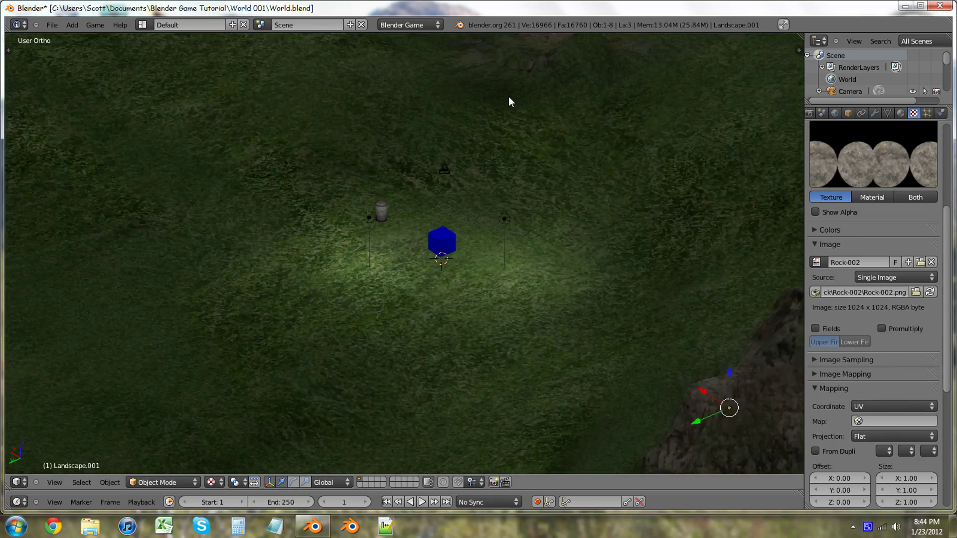
pyautogui.scroll(-3, 510, 101)
pyautogui.moveTo(507, 226); pyautogui.dragTo(660, 301, button='middle')
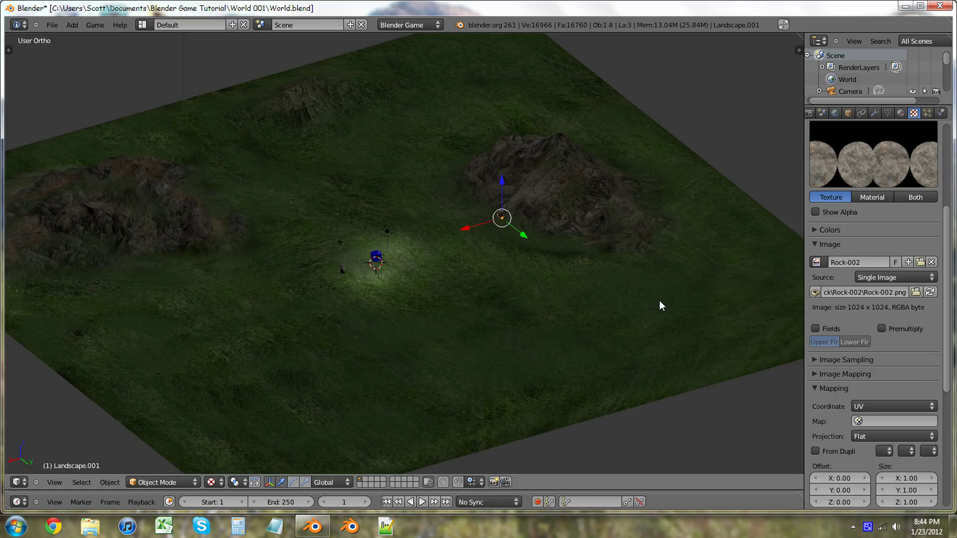
pyautogui.scroll(8, 507, 184)
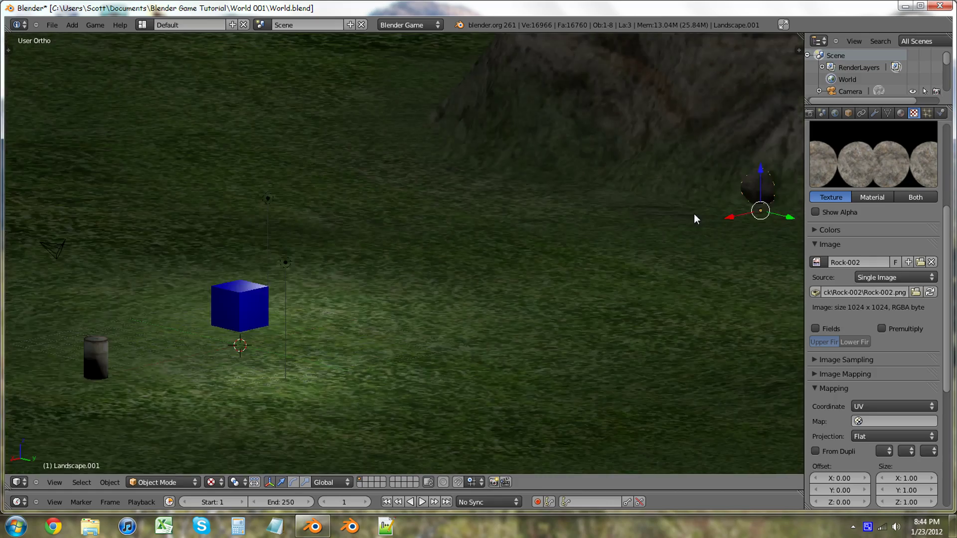
pyautogui.scroll(-2, 694, 214)
pyautogui.moveTo(686, 235); pyautogui.dragTo(570, 247, button='middle')
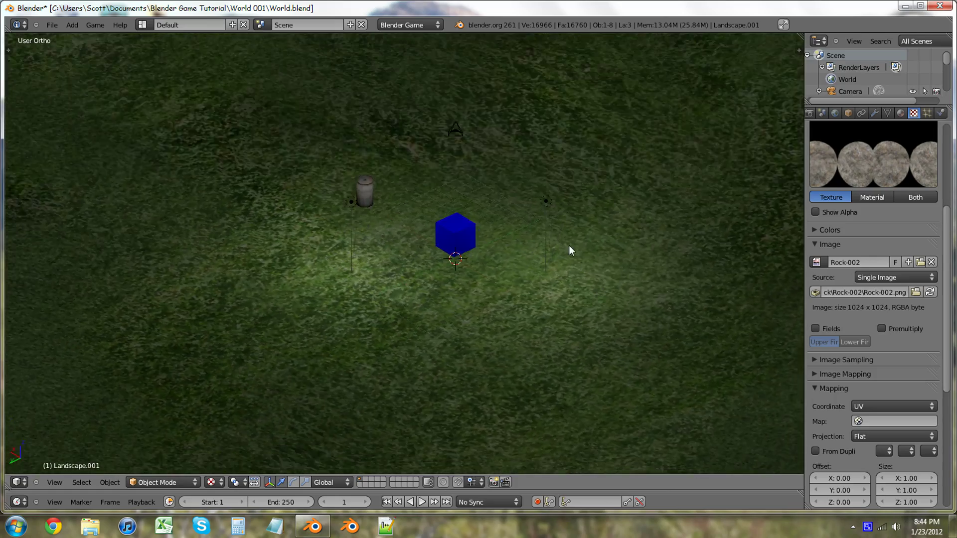
pyautogui.hotkey('ctrl', 's')
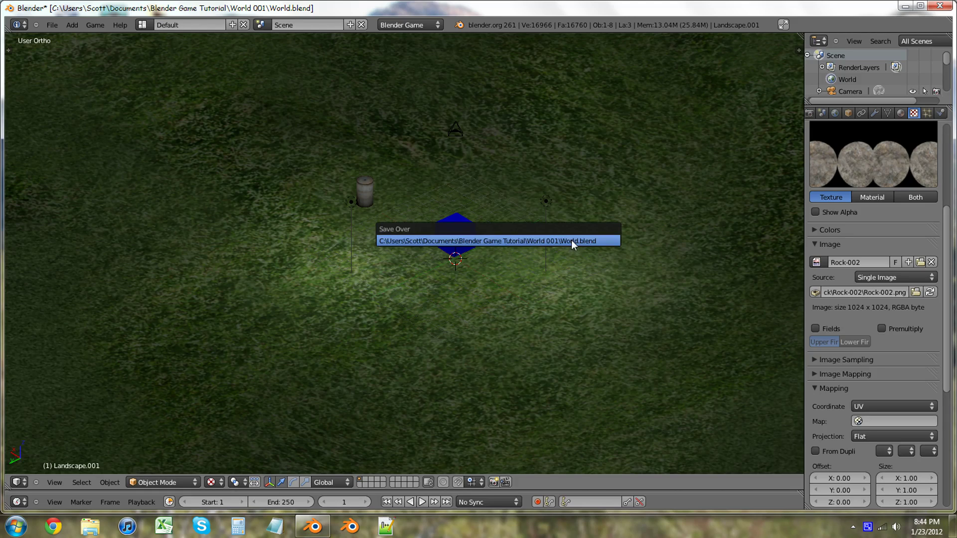
pyautogui.click(572, 242)
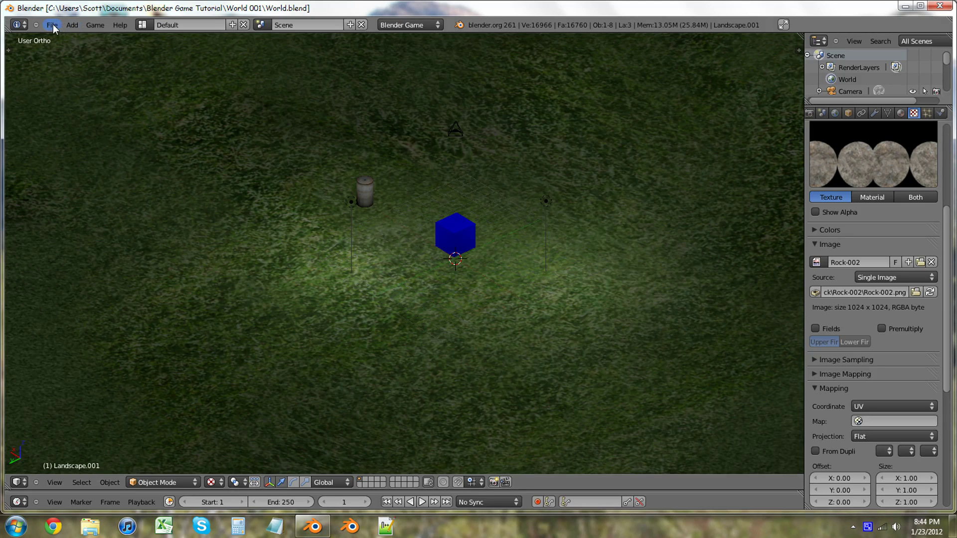